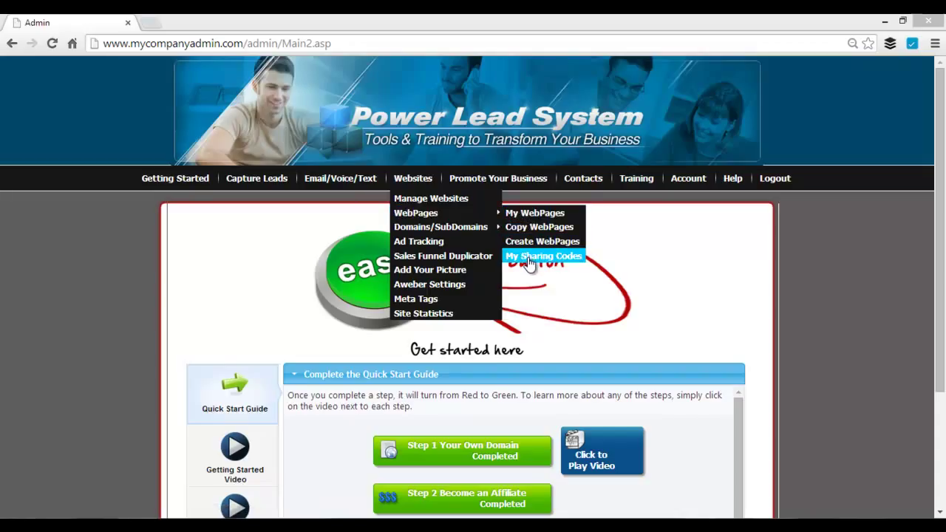
- Submit sharing code 253118-P2SNsalesfunnel-1 under Get Content and confirm the 'Code added!' message
click(529, 256)
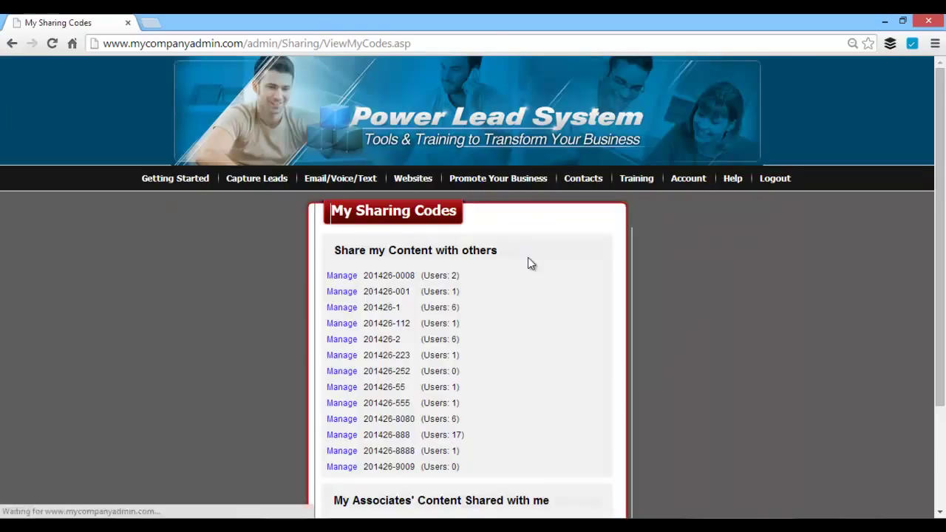
scroll(527, 266, down, 3)
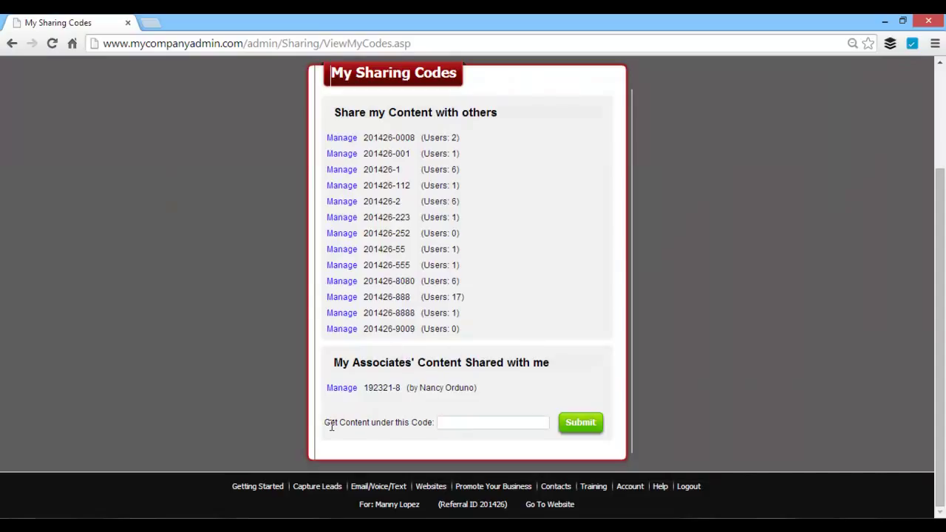
click(467, 425)
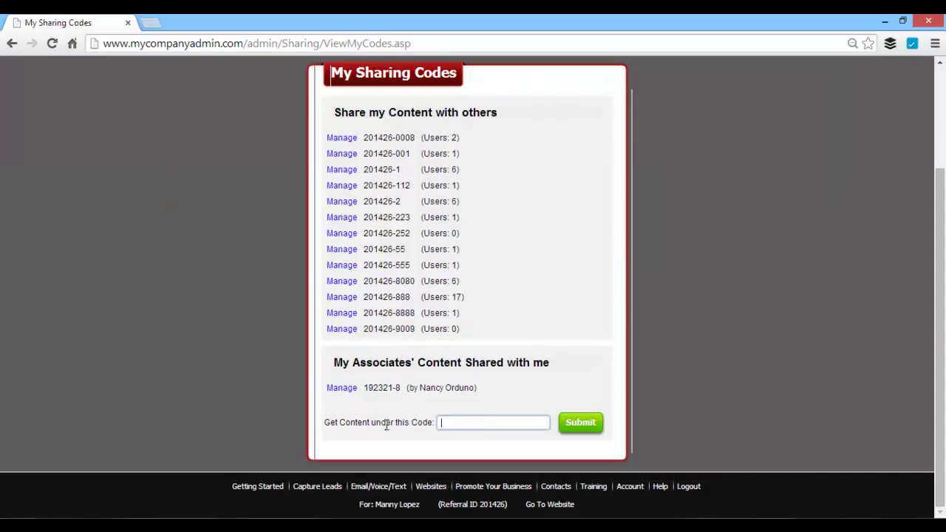
click(453, 424)
text(253118-P2SNsalesfunnel-1)
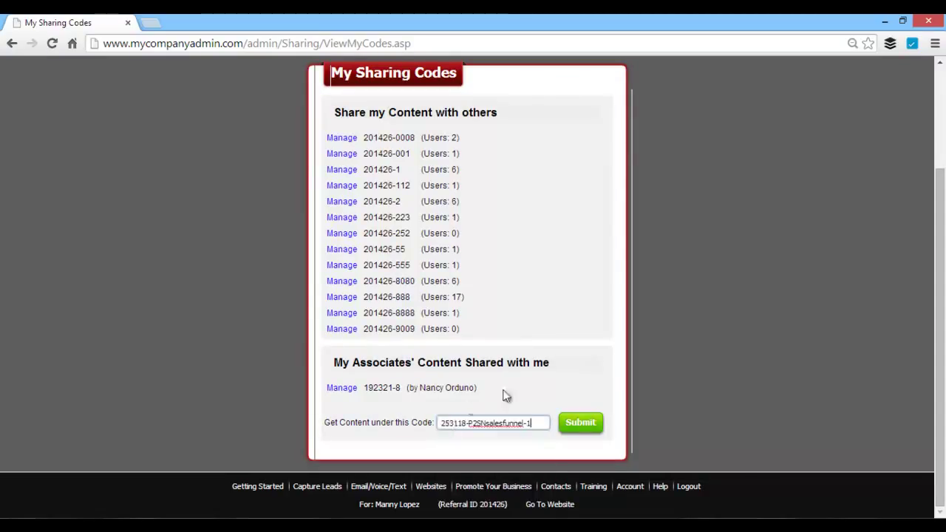
click(582, 423)
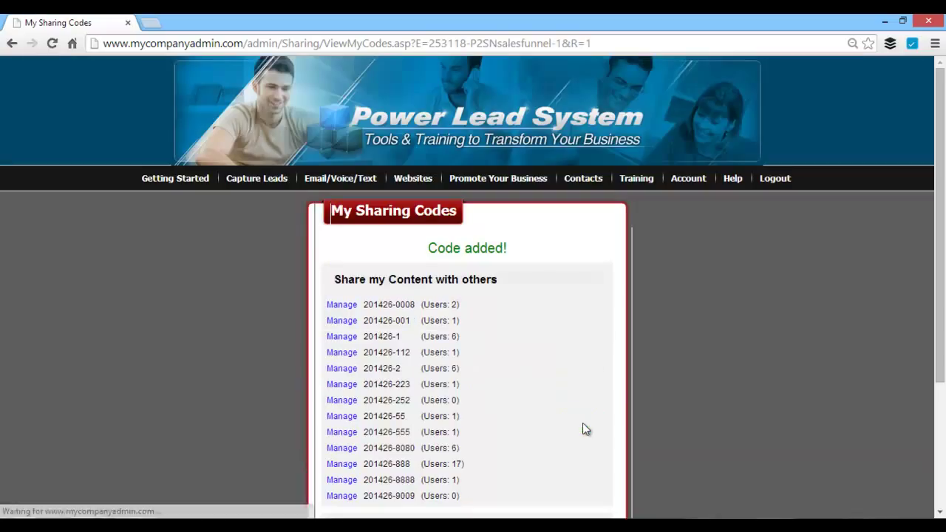
drag(426, 249, 510, 255)
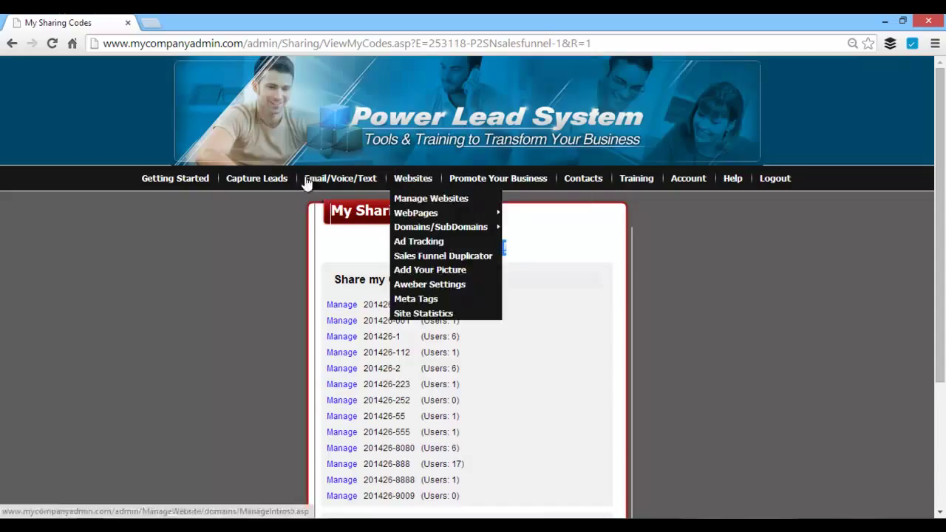
click(208, 277)
scroll(139, 281, down, 3)
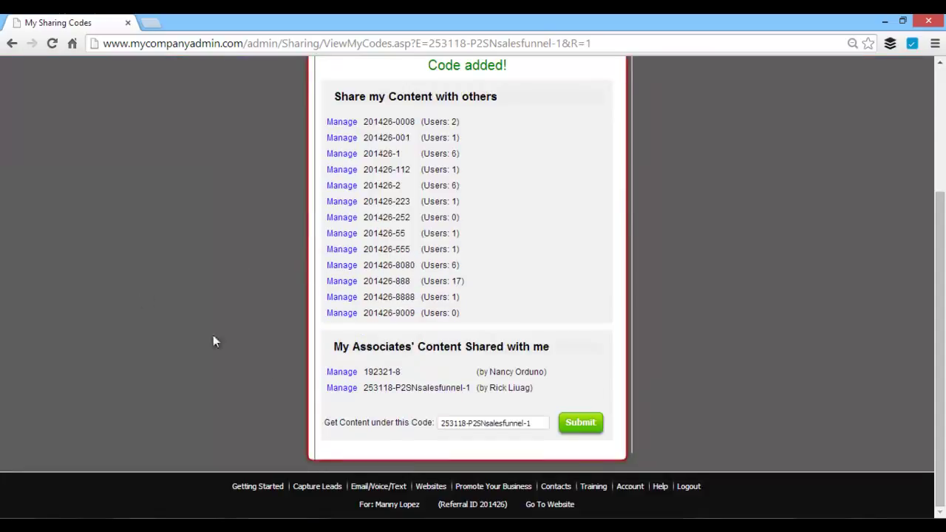
- Manage code 253118-P2SNsalesfunnel-1, view the Paid 2 Save Intro campaign emails, then go back
click(341, 388)
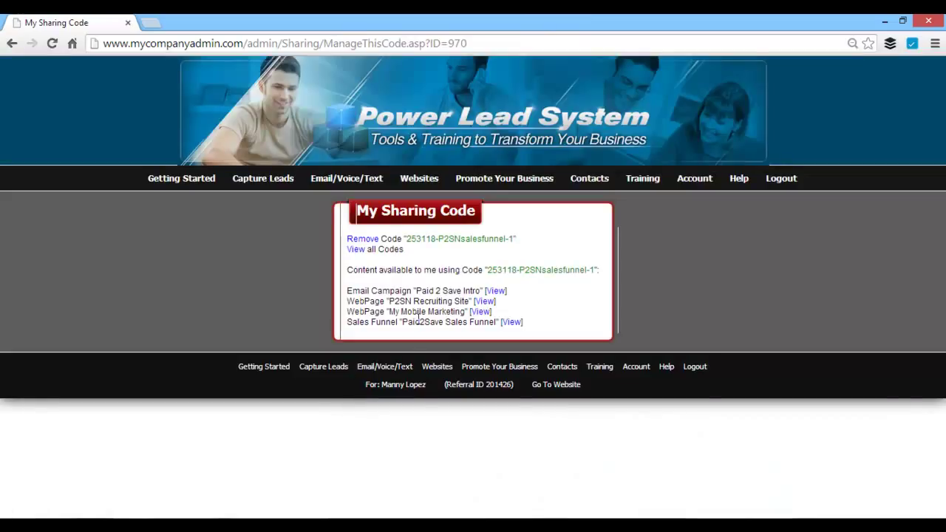
click(497, 293)
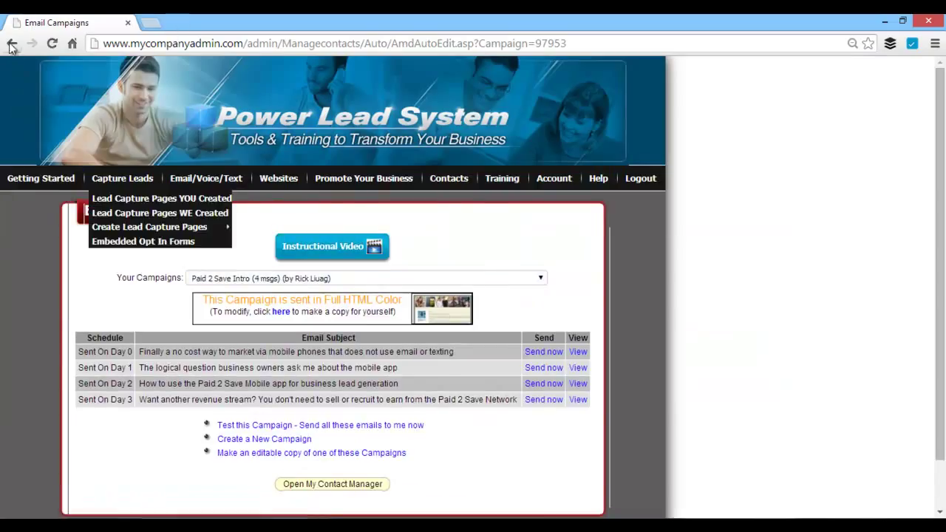
click(12, 43)
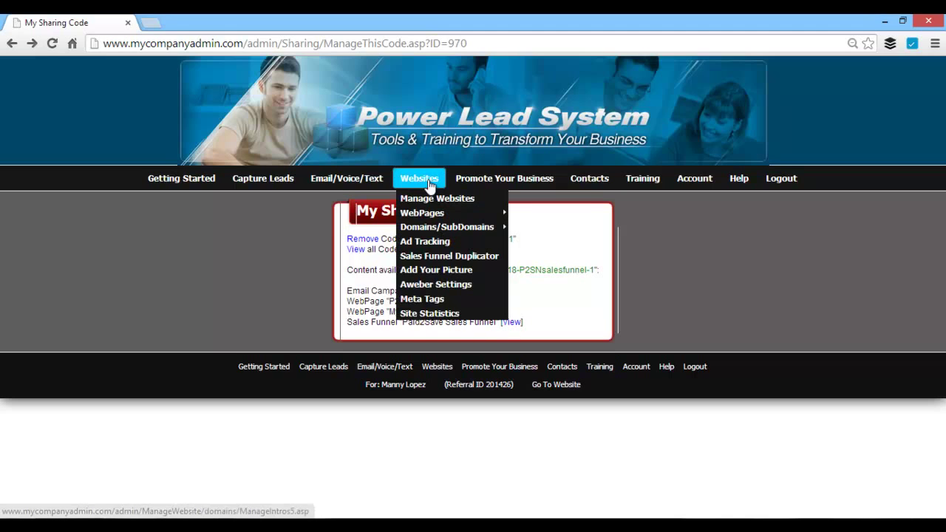
mouse_move(422, 213)
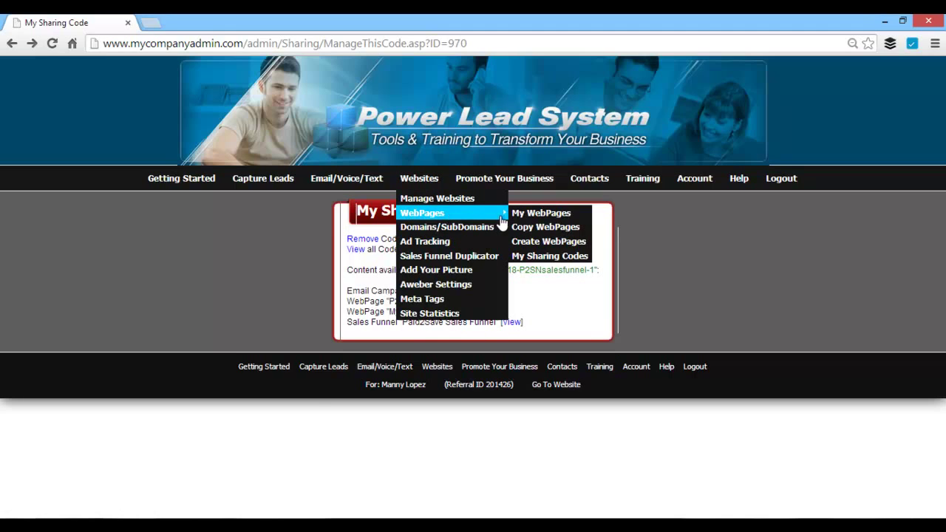
- Show the Shared WebPages section of My WebPages, noting who shared My Mobile Marketing
click(527, 215)
scroll(151, 325, down, 10)
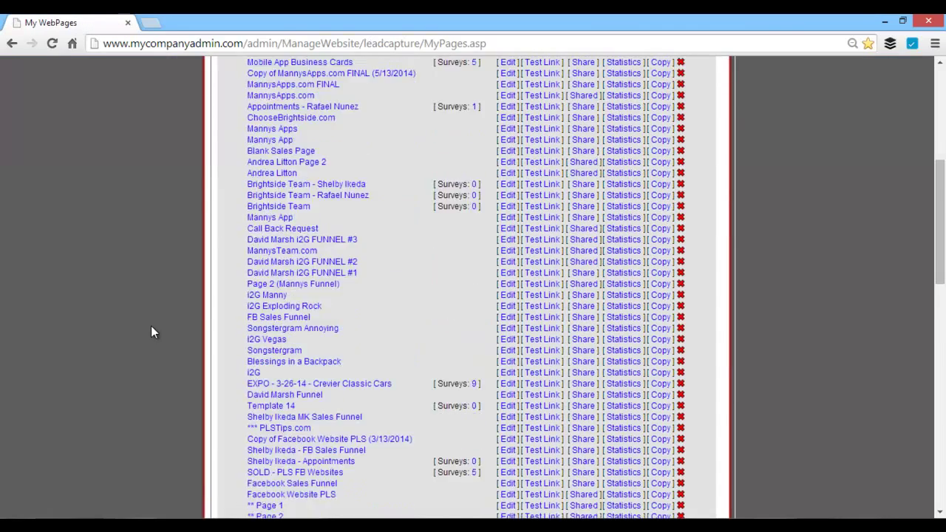
scroll(149, 328, down, 10)
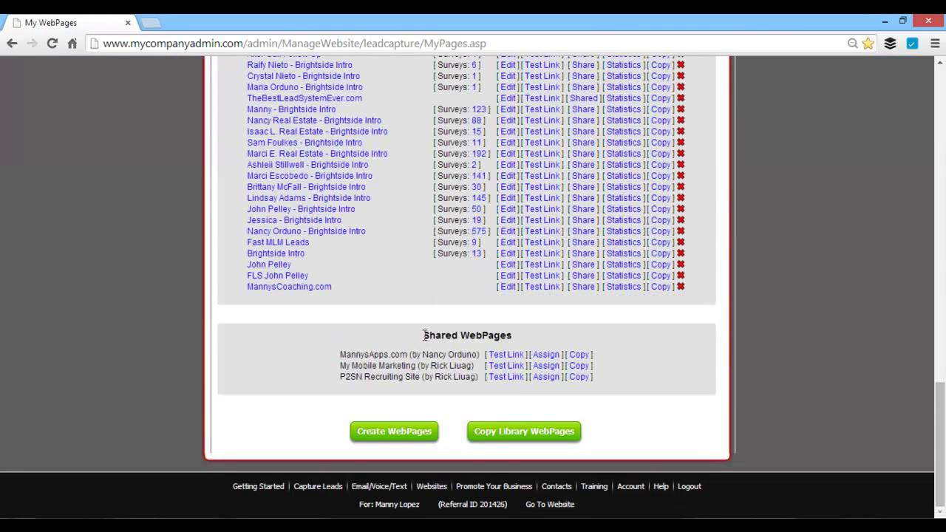
drag(424, 335, 512, 336)
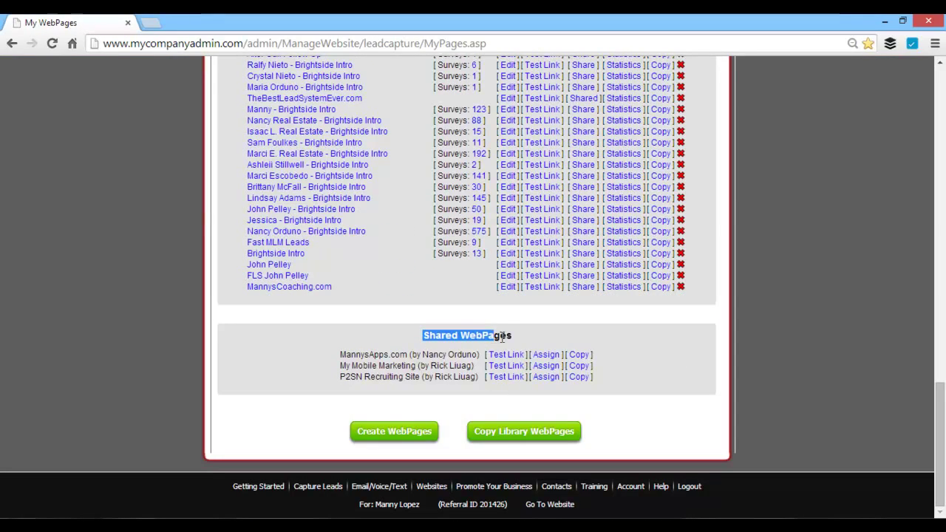
click(343, 373)
drag(427, 364, 470, 366)
click(440, 382)
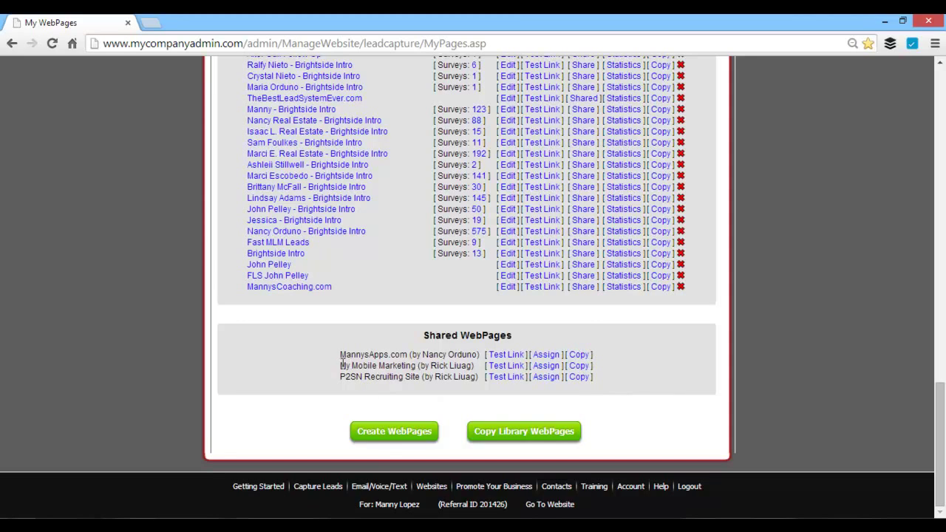
- Make a copy of My Mobile Marketing and review its admin and page titles
click(580, 367)
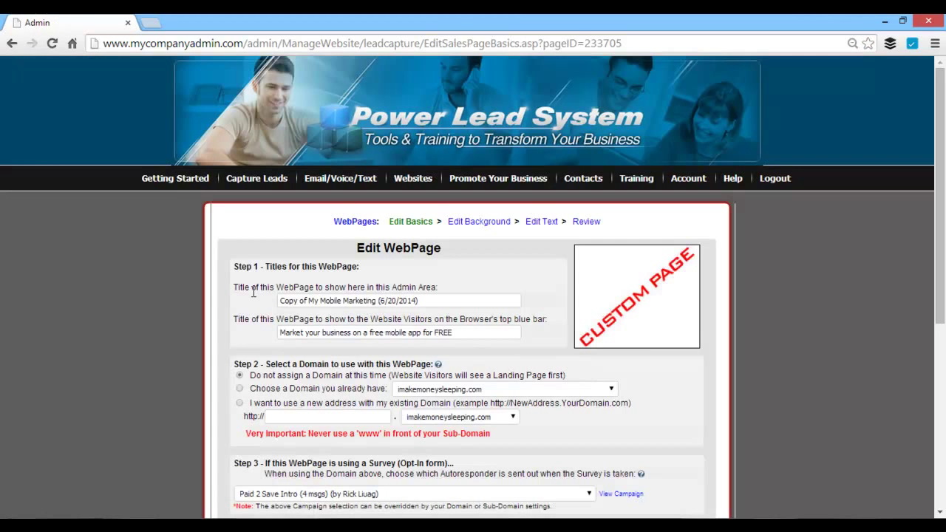
click(425, 300)
drag(431, 303, 273, 298)
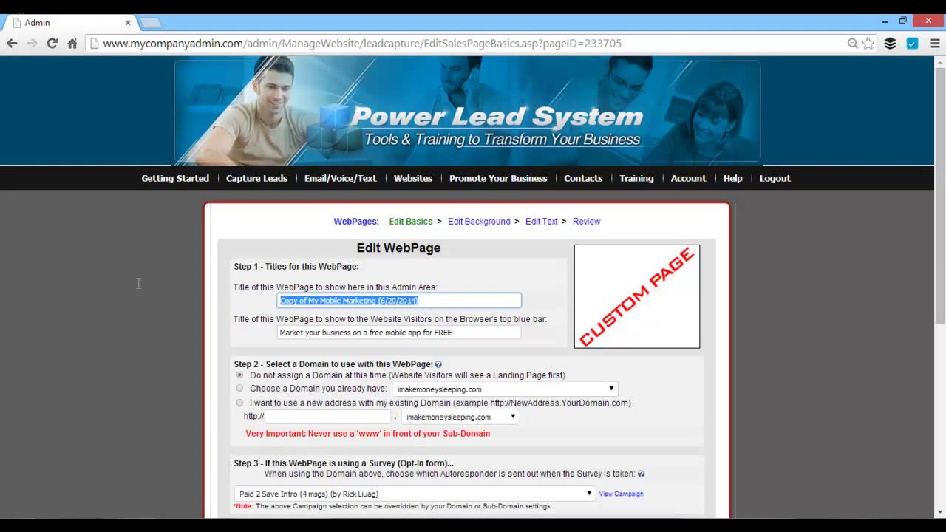
click(434, 333)
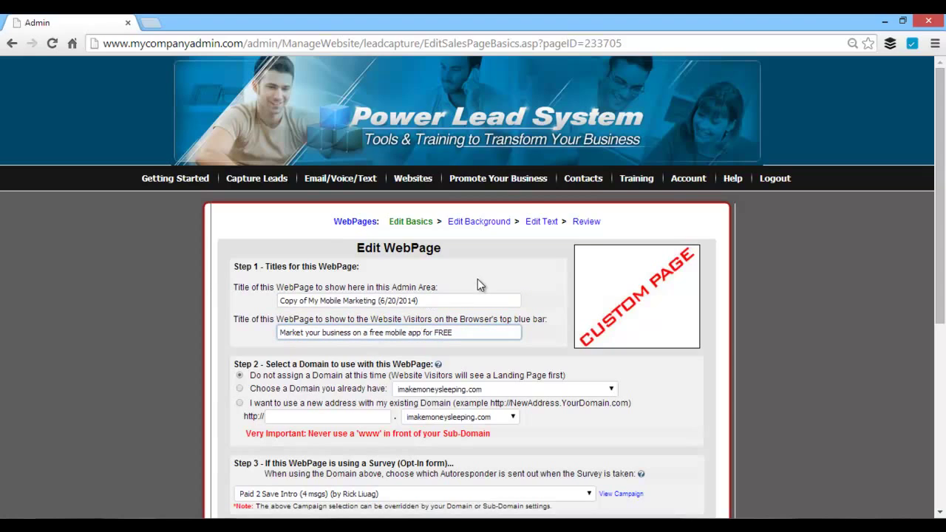
- Choose new subdomain 'mobile' on imakemoneysleeping.com and keep the Paid 2 Save Intro campaign
click(240, 404)
click(322, 414)
text(mobile)
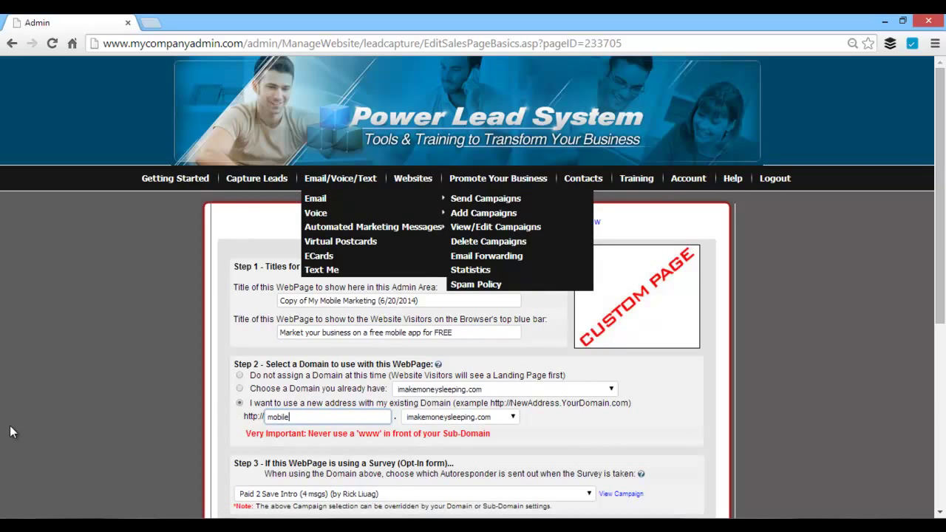
scroll(117, 303, down, 2)
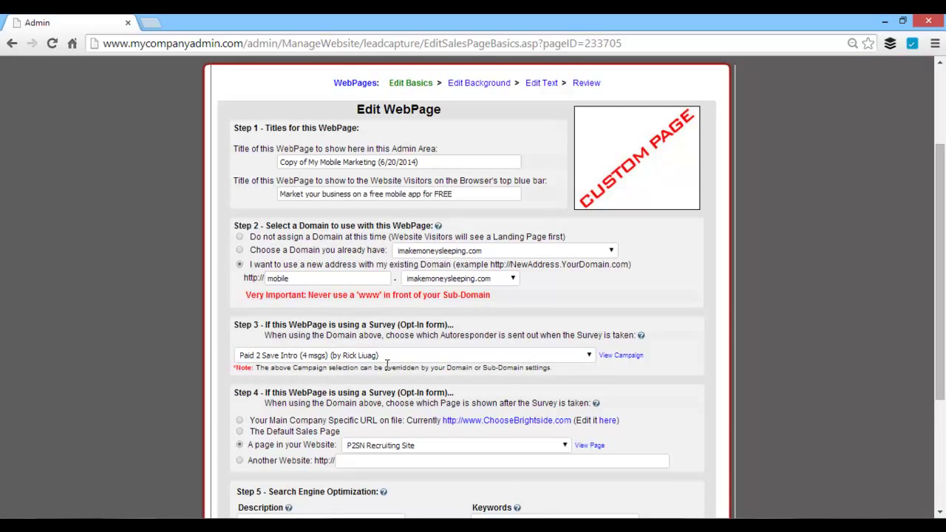
scroll(129, 347, down, 2)
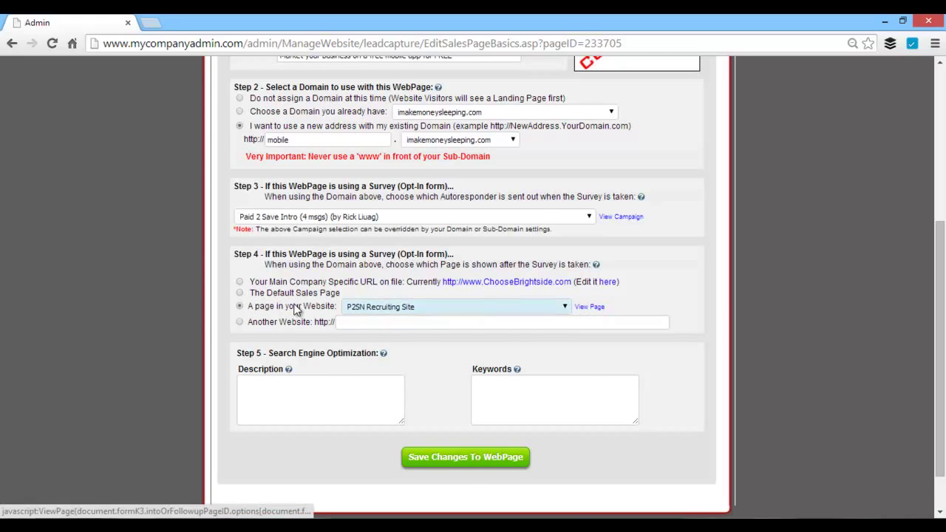
scroll(94, 296, up, 1)
scroll(94, 296, up, 1)
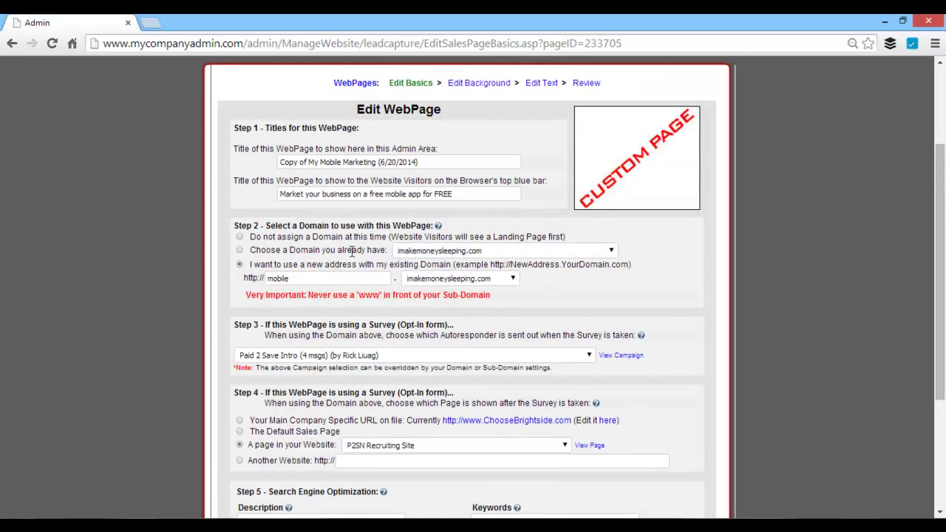
scroll(119, 347, down, 1)
scroll(120, 357, down, 1)
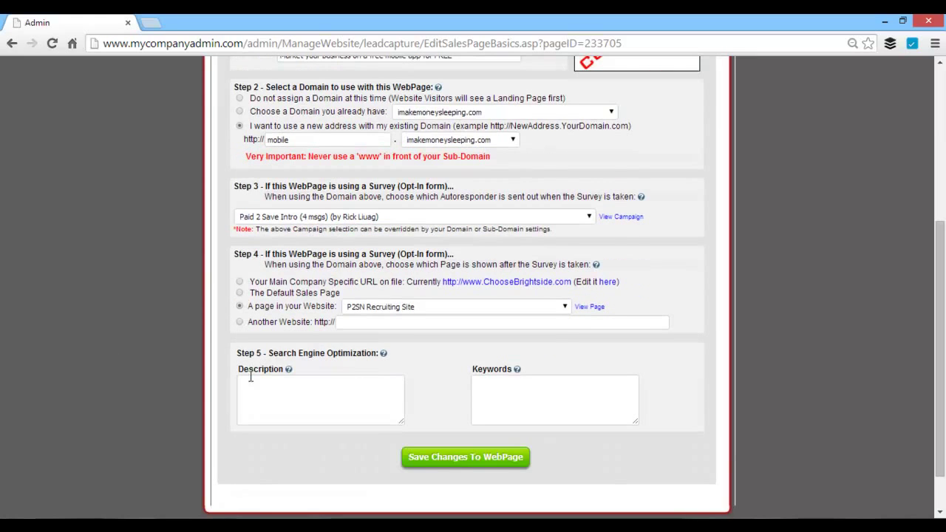
click(283, 217)
scroll(129, 346, down, 1)
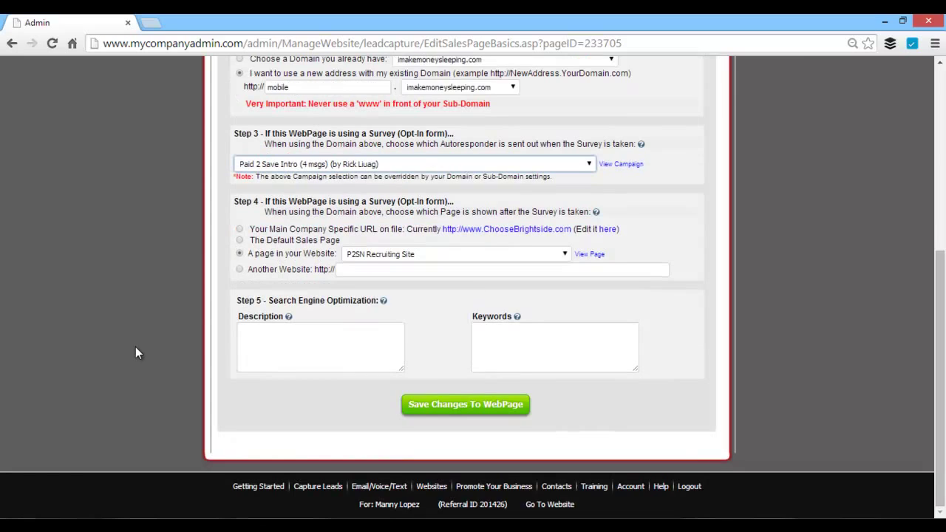
- Save the copied webpage's basic settings
click(460, 404)
scroll(723, 321, down, 5)
scroll(723, 315, down, 7)
scroll(754, 475, down, 2)
scroll(735, 427, up, 7)
scroll(678, 355, up, 8)
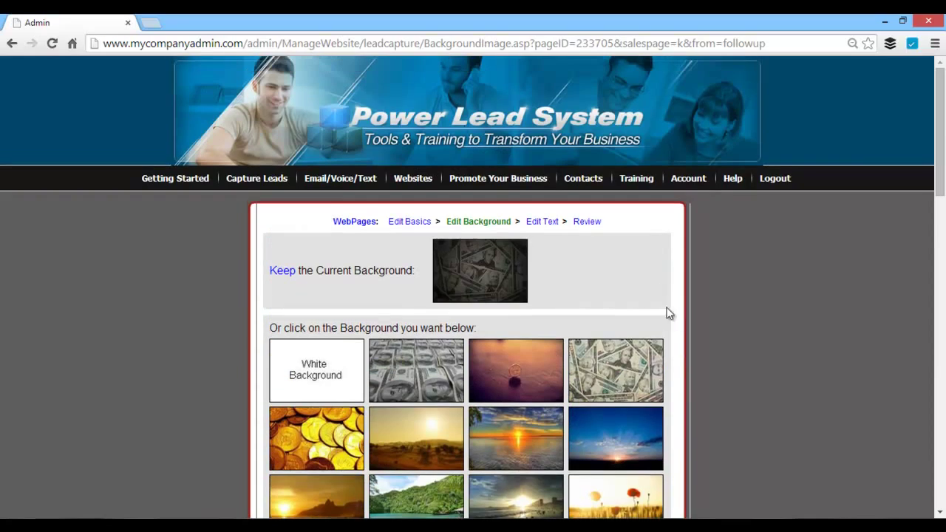
- Go to the Edit Text stage and look over the page text
click(546, 221)
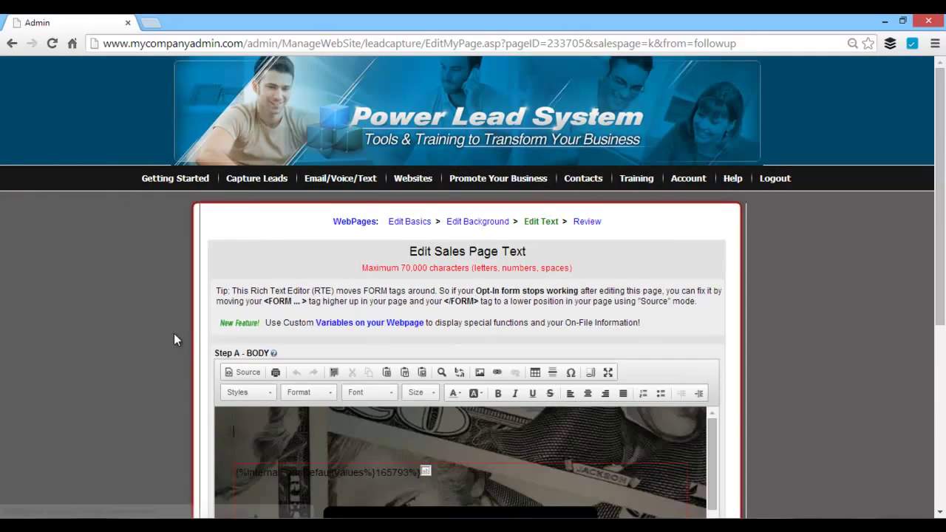
scroll(145, 329, down, 4)
scroll(527, 302, down, 3)
scroll(526, 301, down, 1)
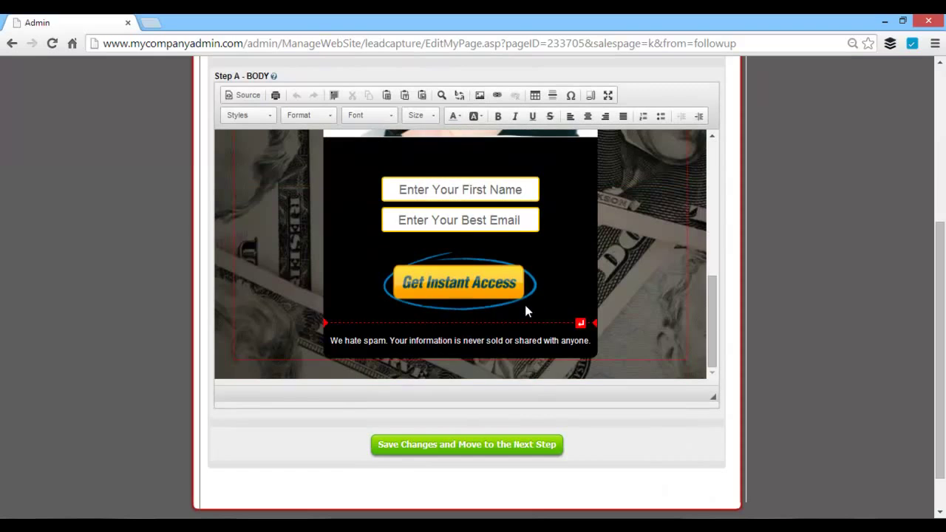
scroll(527, 302, up, 3)
scroll(527, 302, up, 2)
scroll(164, 225, up, 2)
scroll(576, 187, up, 1)
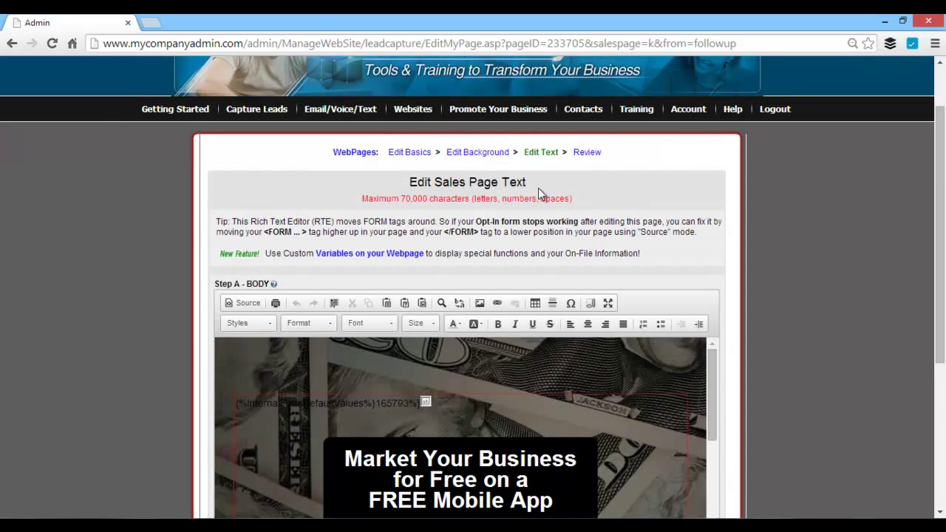
- Review the page and check it live at mobile.imakemoneysleeping.com before closing that tab
click(587, 153)
mouse_move(589, 178)
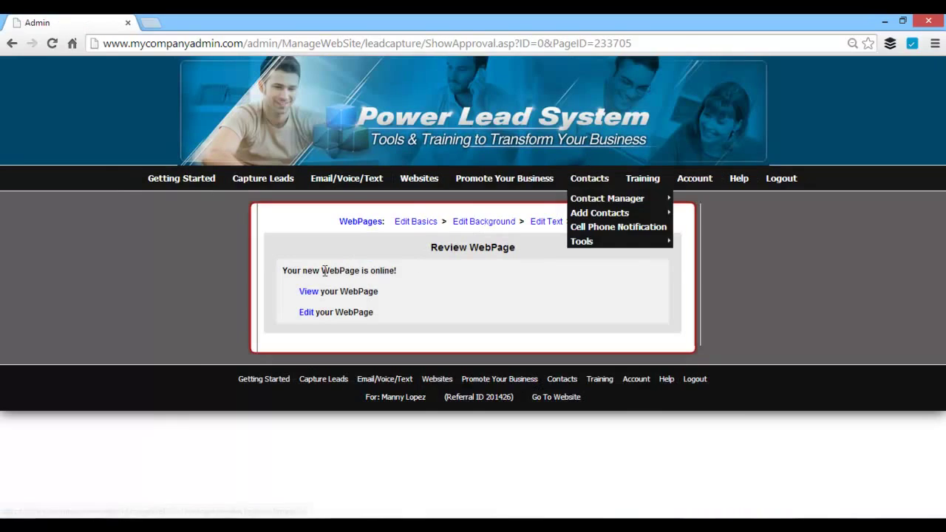
click(309, 292)
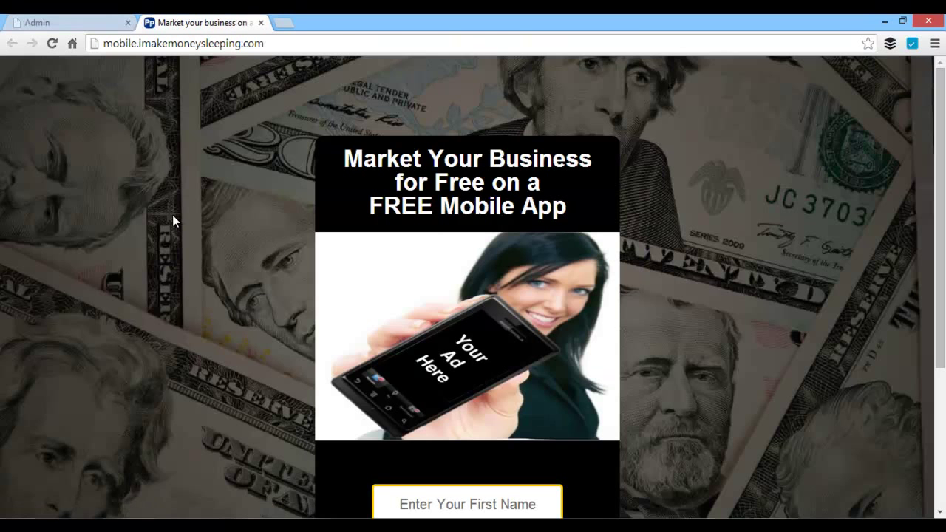
scroll(172, 214, down, 2)
scroll(184, 225, up, 3)
click(262, 23)
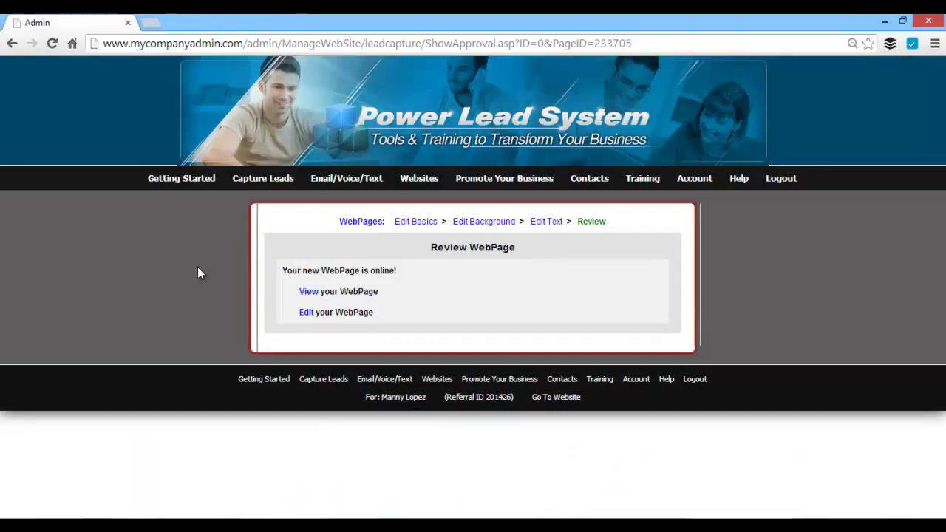
mouse_move(419, 178)
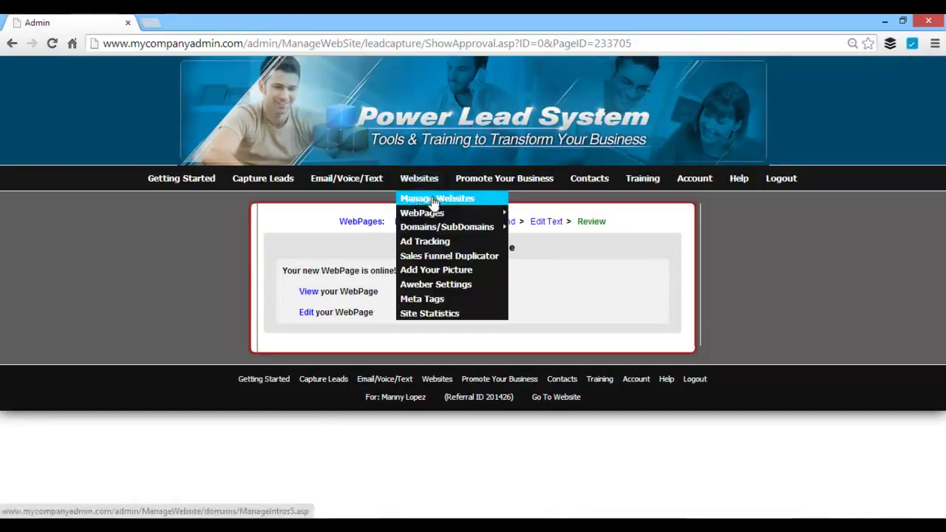
- Manage code 253118-P2SNsalesfunnel-1 and point out its shared Paid 2 Save Intro email campaign
click(537, 254)
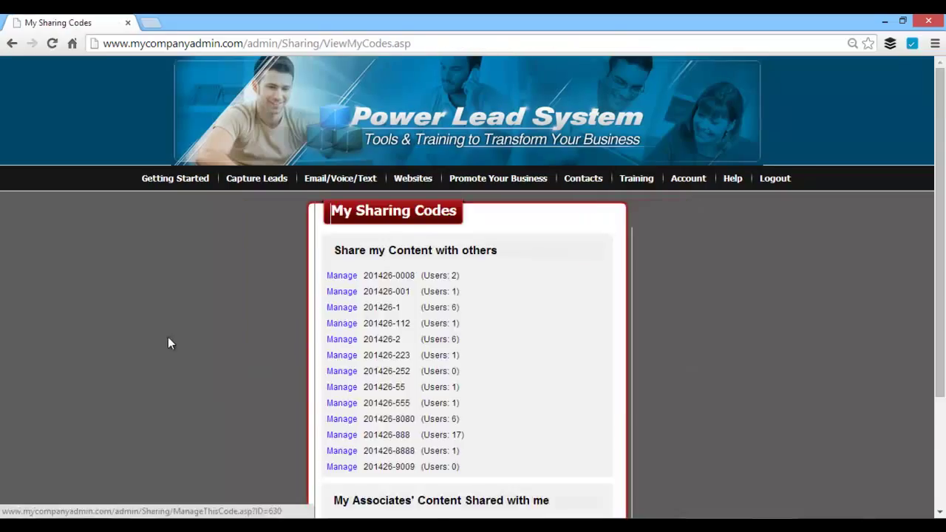
scroll(176, 323, down, 2)
click(338, 388)
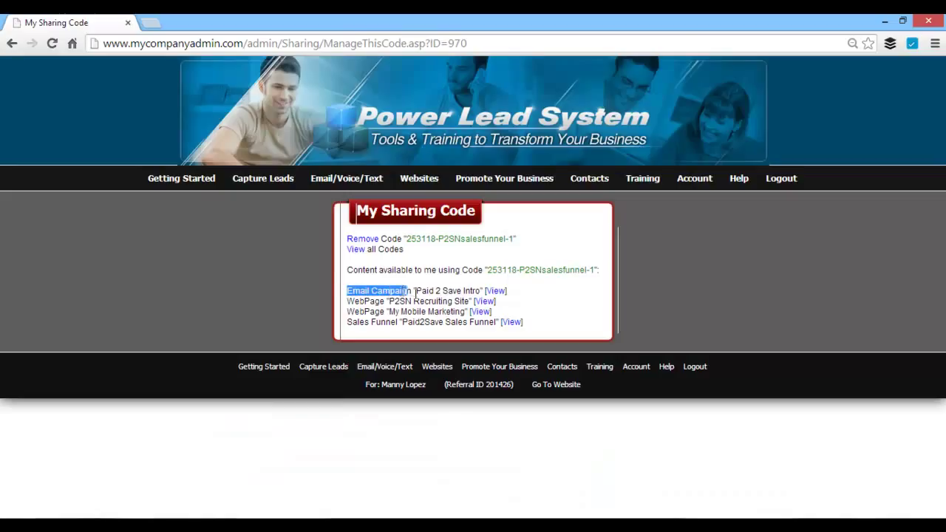
drag(348, 289, 482, 294)
click(352, 303)
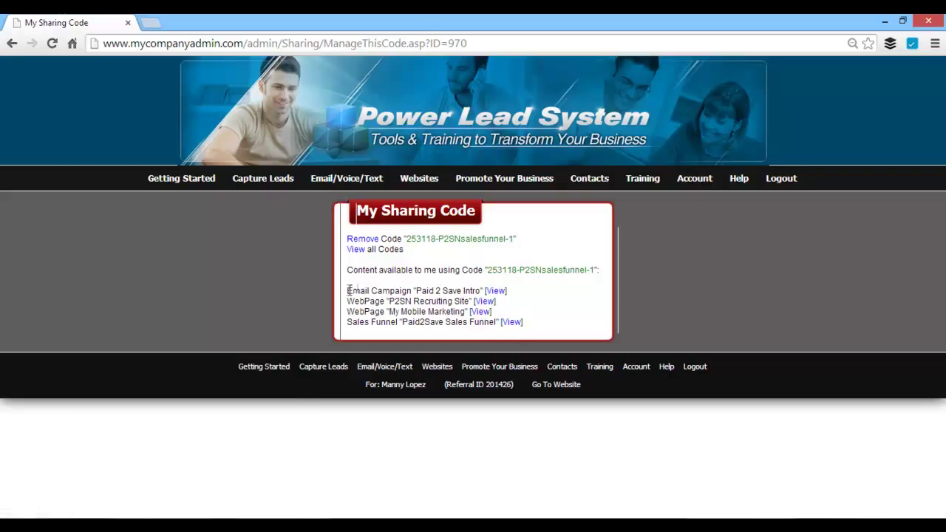
drag(348, 290, 402, 292)
click(392, 294)
mouse_move(322, 198)
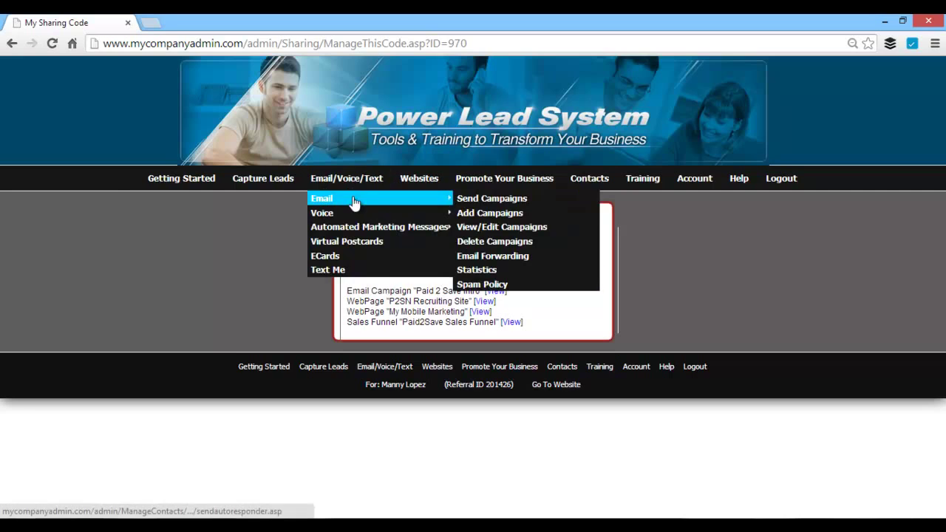
click(470, 229)
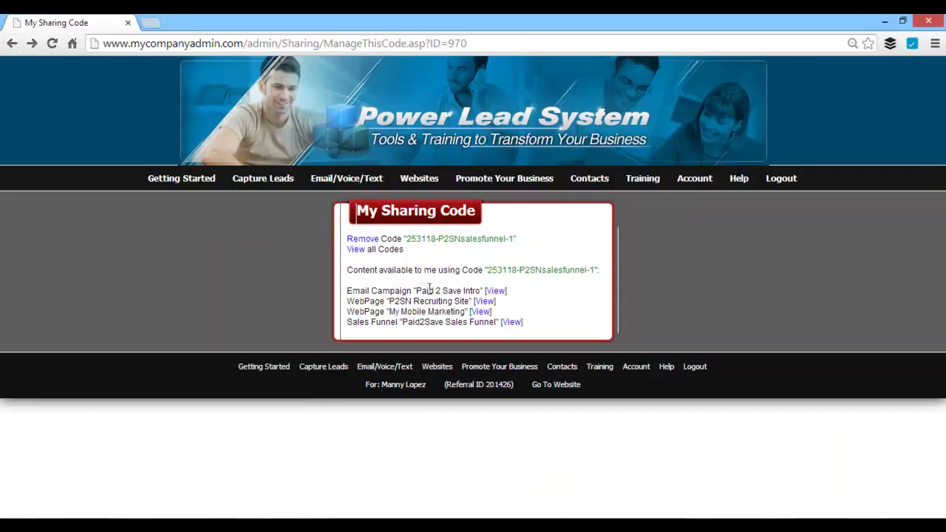
drag(416, 288, 477, 289)
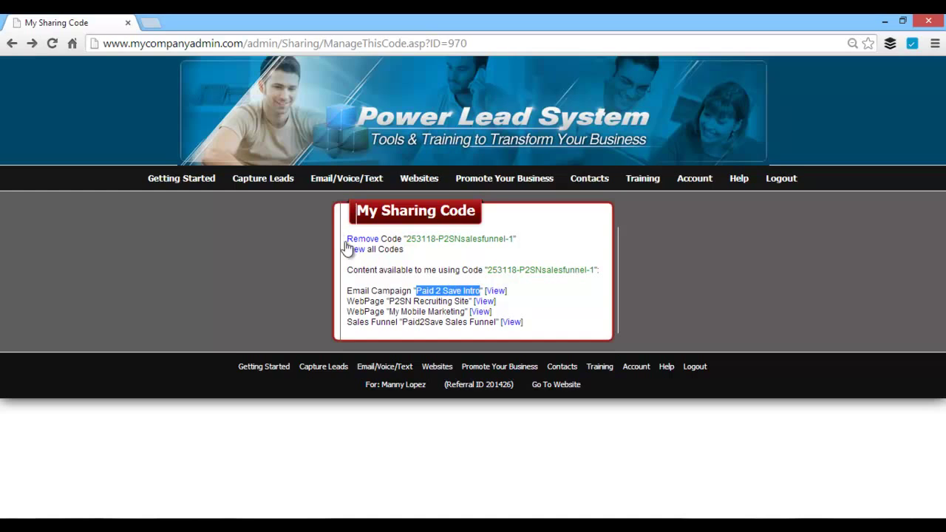
- Select the Paid 2 Save Intro campaign in View/Edit Campaigns to list its emails
mouse_move(322, 198)
click(484, 227)
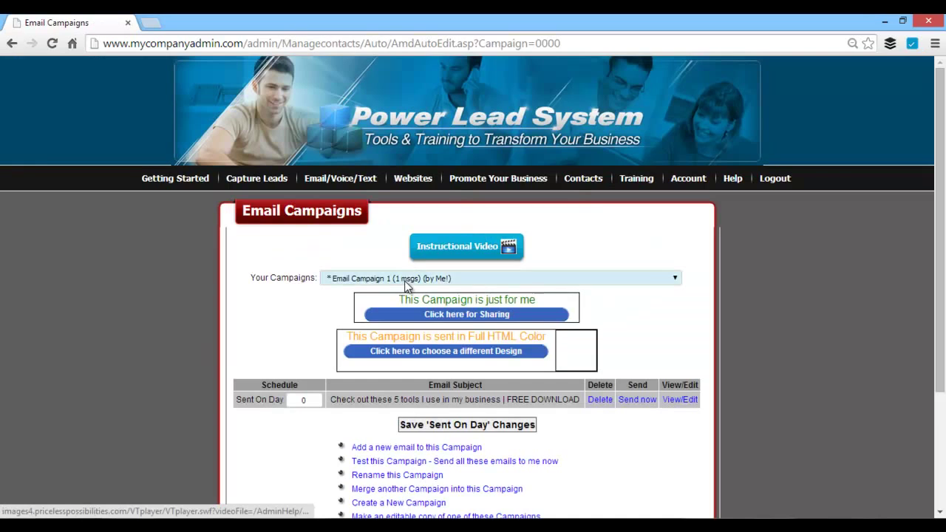
click(406, 286)
scroll(407, 122, down, 5)
scroll(407, 122, down, 5)
scroll(407, 122, down, 5)
scroll(407, 124, down, 3)
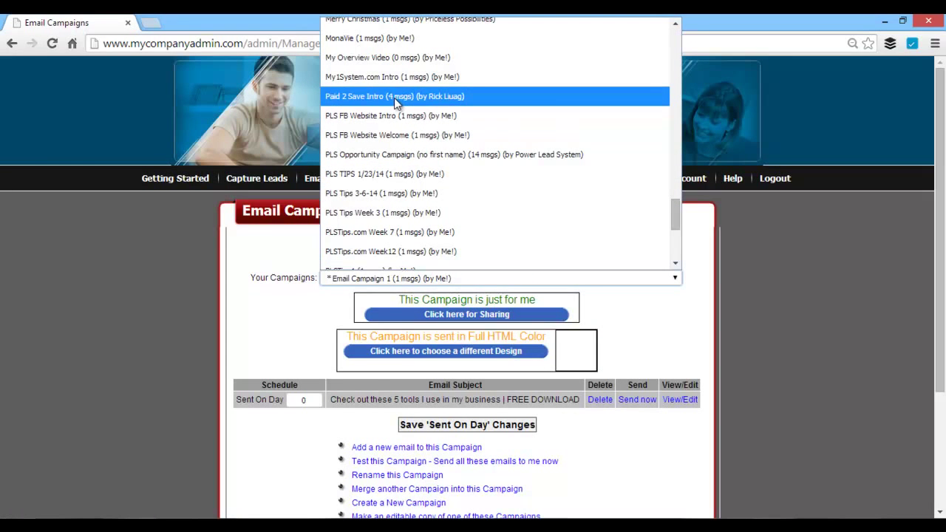
click(394, 98)
scroll(80, 263, down, 2)
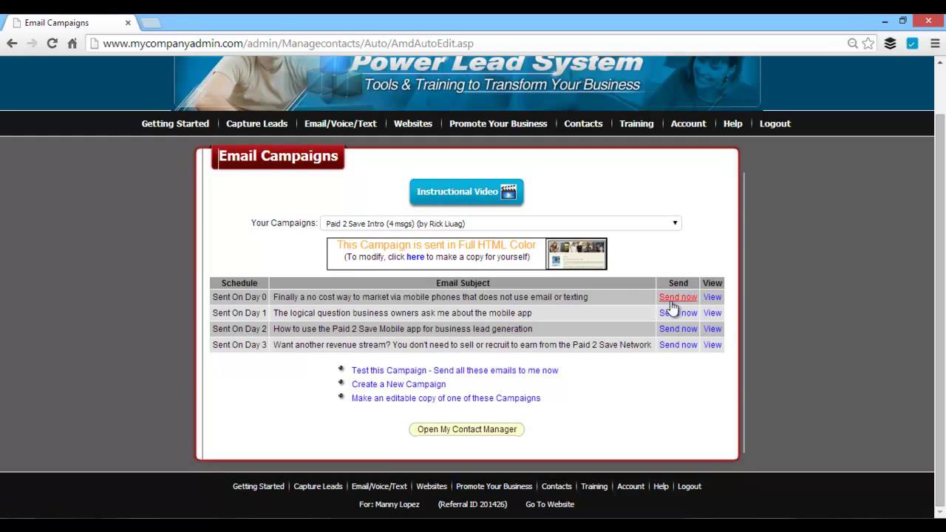
- Read the campaign's Day 0 and Day 1 emails, closing each afterwards
click(713, 296)
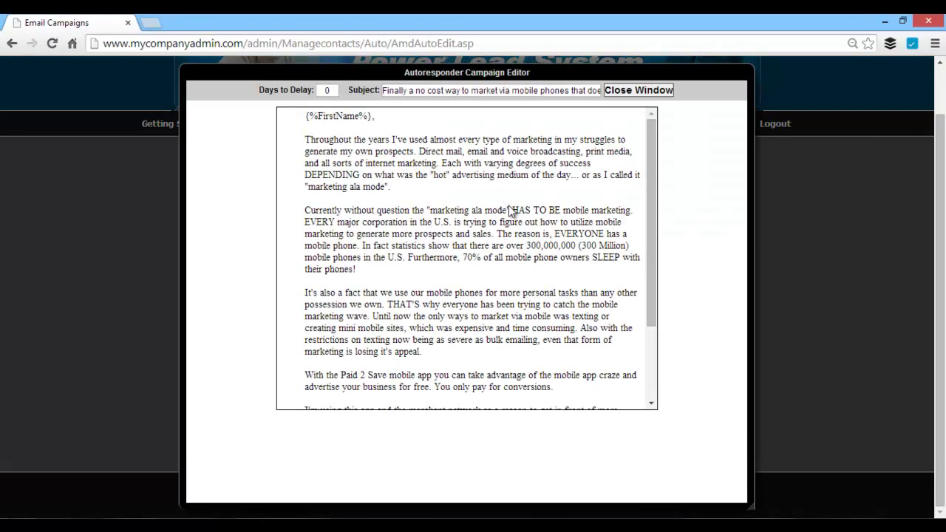
mouse_move(650, 140)
mouse_down()
mouse_move(662, 240)
mouse_move(642, 140)
mouse_move(671, 224)
mouse_up()
click(621, 91)
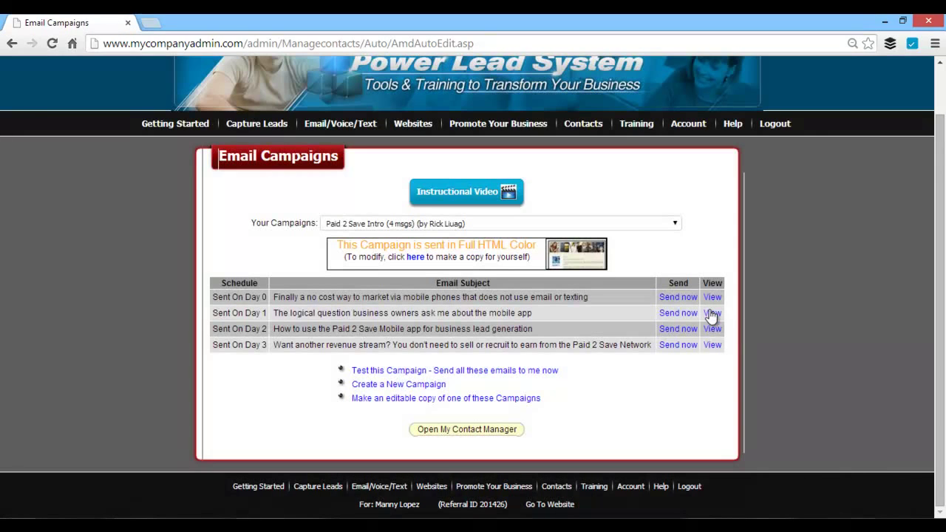
click(711, 314)
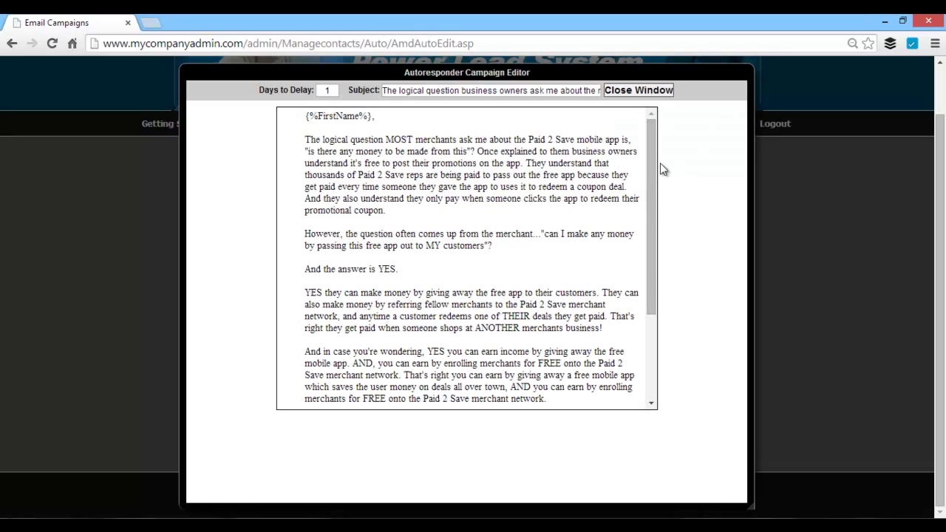
mouse_move(661, 169)
mouse_down()
mouse_move(669, 246)
mouse_move(650, 108)
mouse_up()
click(640, 91)
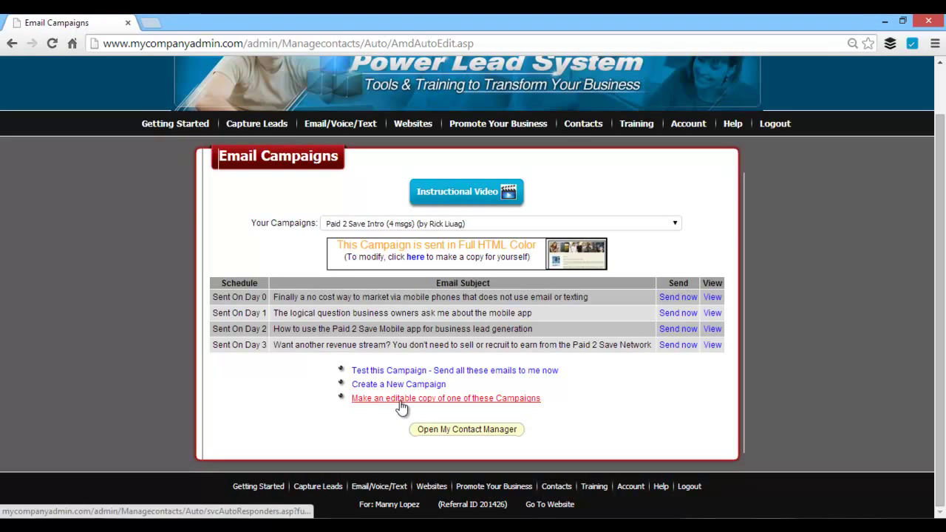